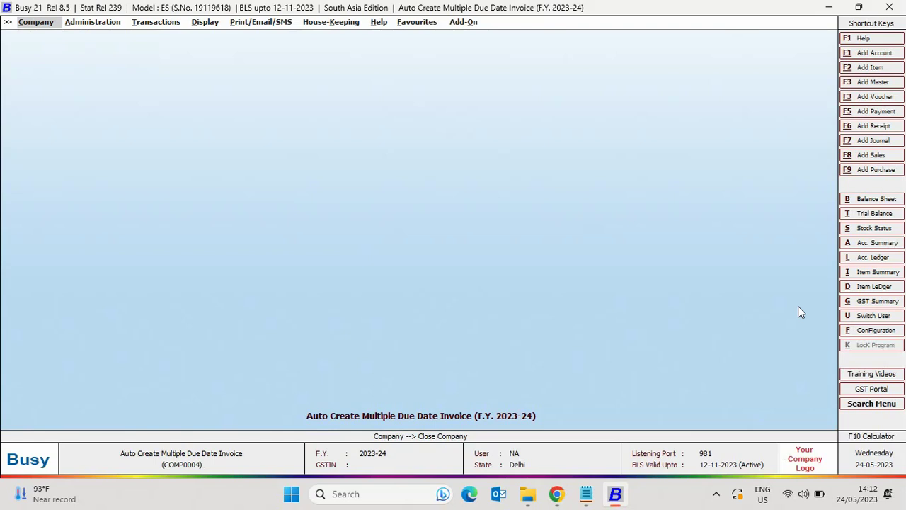
Check that Bill-by-bill Details is enabled in the Accounts configuration.
key("Right")
key("Return")
key("Down")
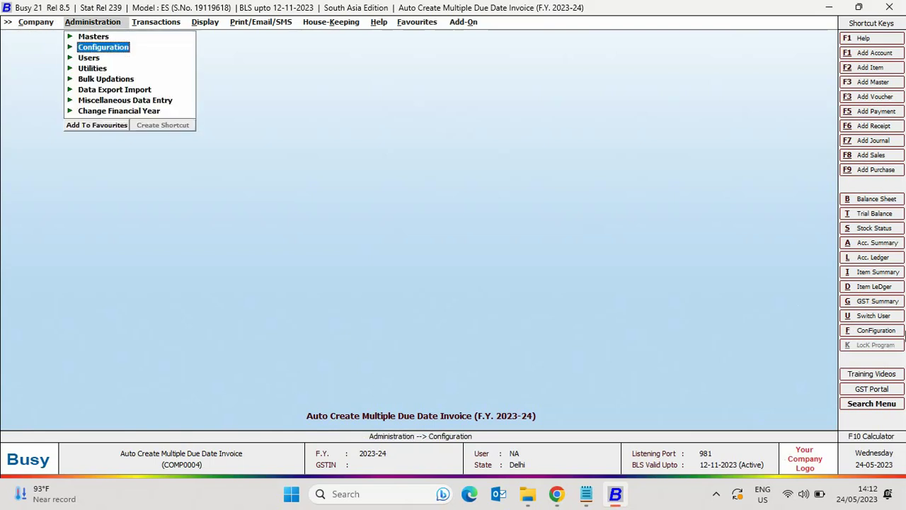
key("Return")
key("Return")
key("Down")
key("Down")
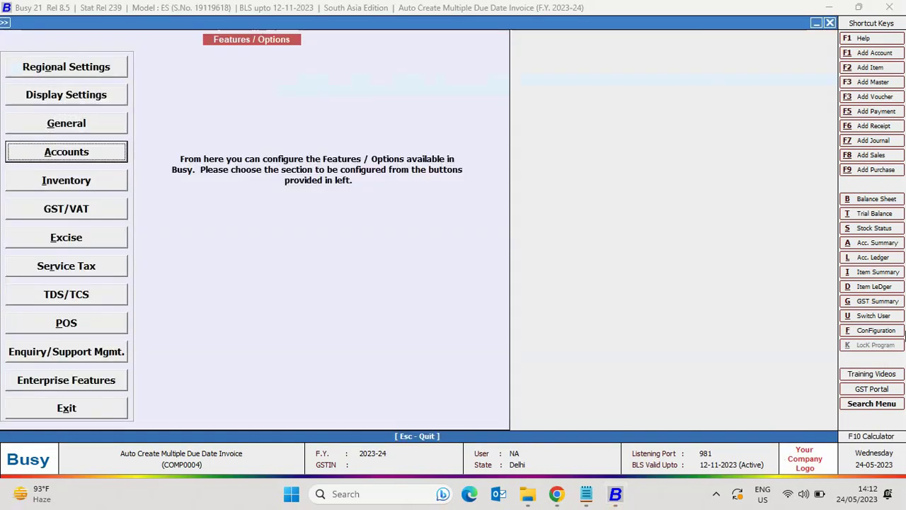
key("Return")
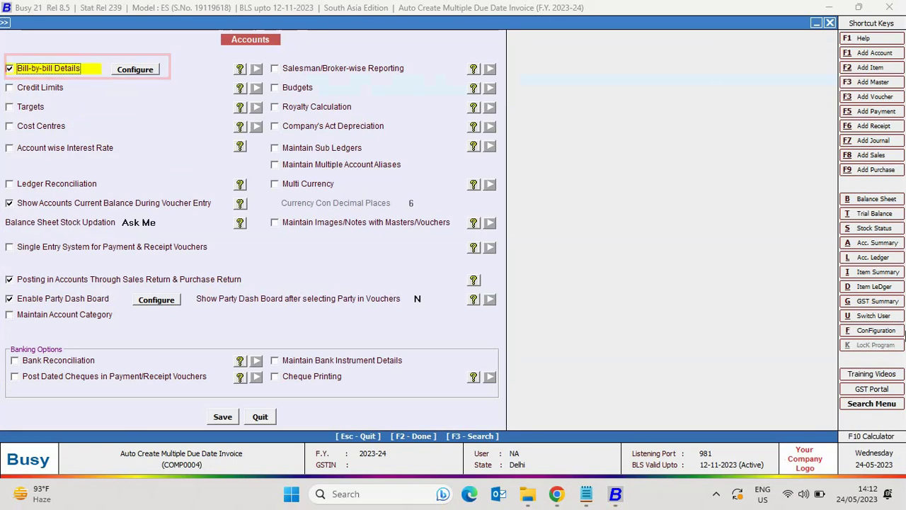
key("Escape")
Verify the INDIAMART INTERMESH LTD. account has Bill By Bill Balancing set to Y, without changes.
key("Up")
key("Return")
key("Return")
key("Down")
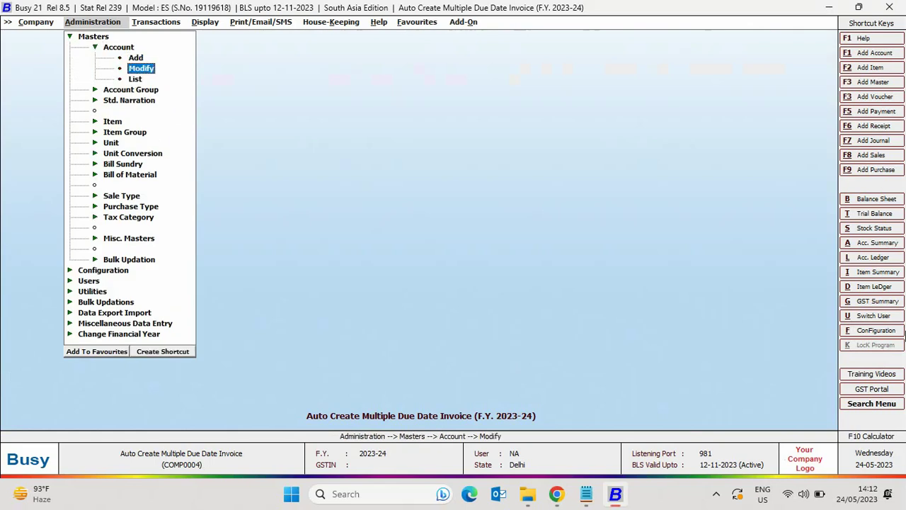
key("Return")
type("india")
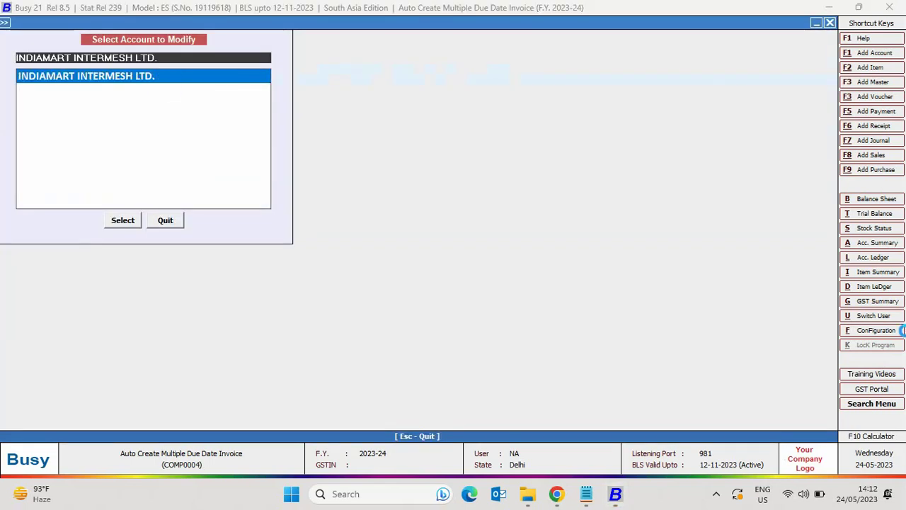
key("Return")
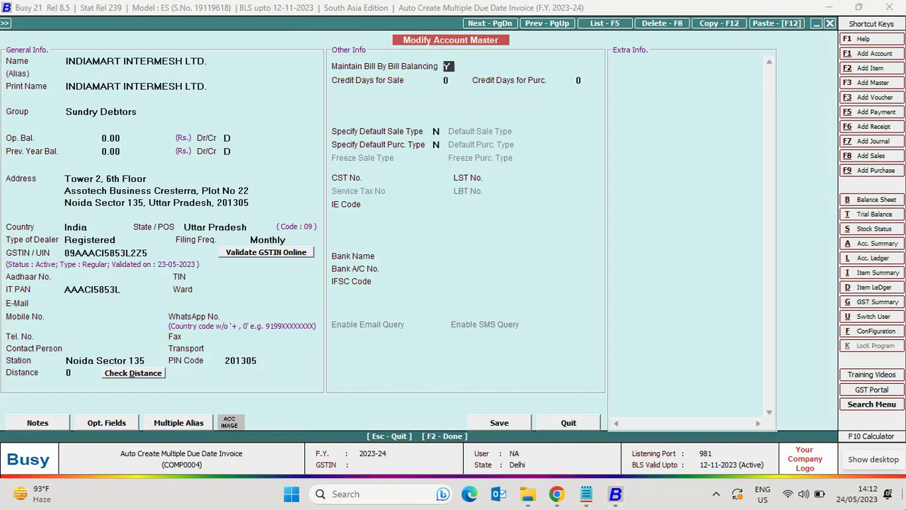
key("Escape")
Add a sales voucher with the default date and Central-ItemWise type for party INDIAMART INTERMESH LTD.
key("Return")
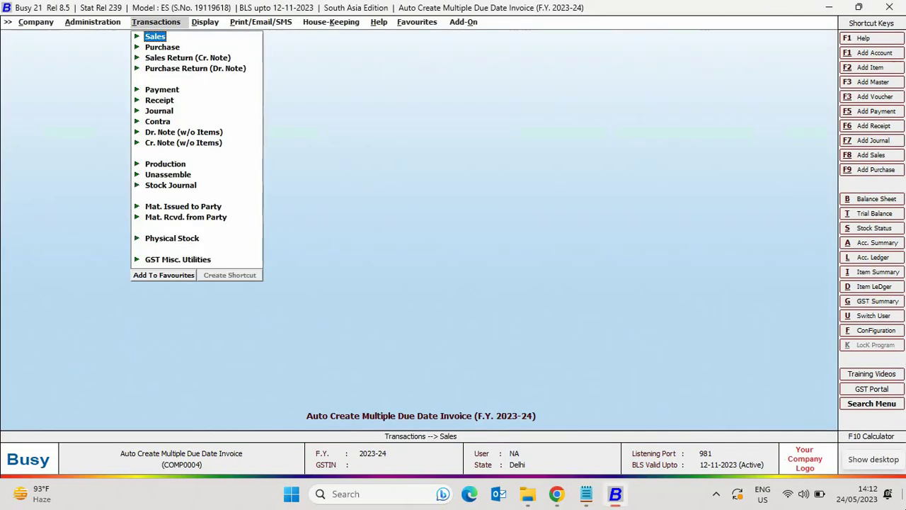
key("Return")
key("Return")
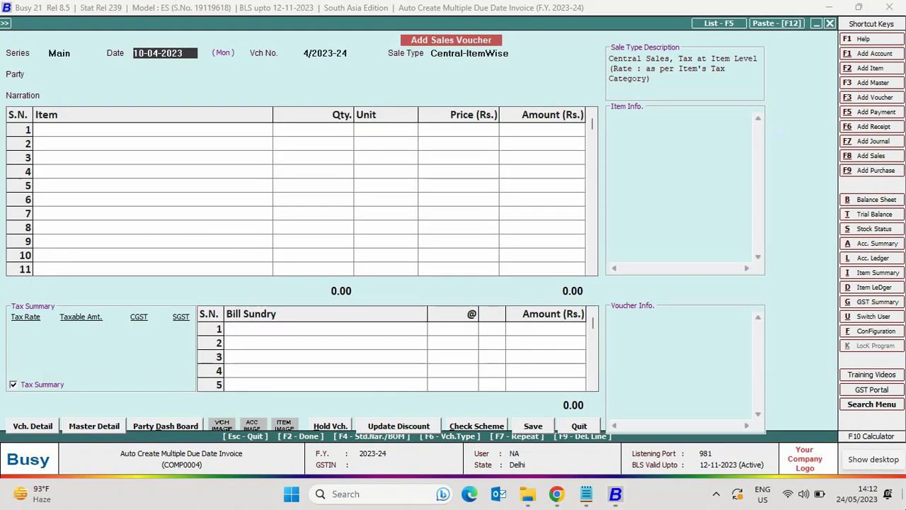
key("Return")
key("Return")
type("india")
key("Return")
key("Return")
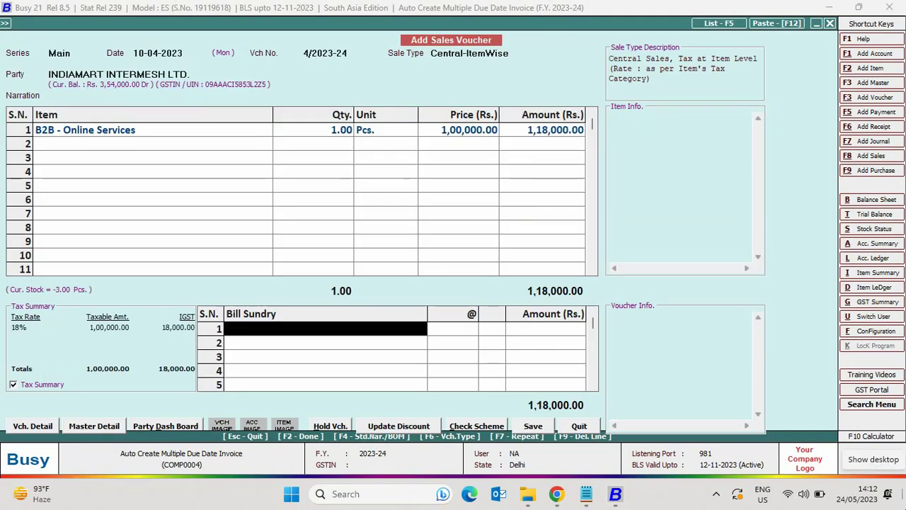
key("Return")
key("Return")
key("Return")
key("Return")
key("Return")
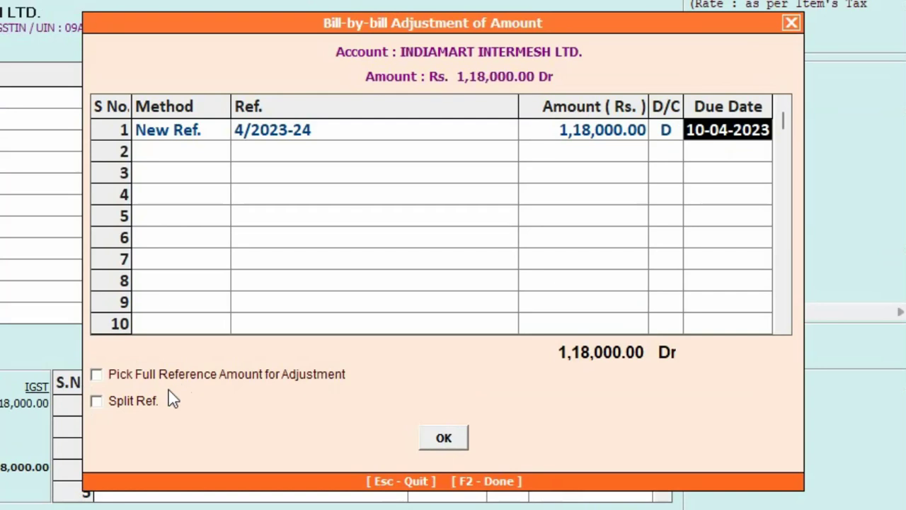
Turn on Split Ref. with 12 references, Monthly basis and round-off Y.
left_click(152, 403)
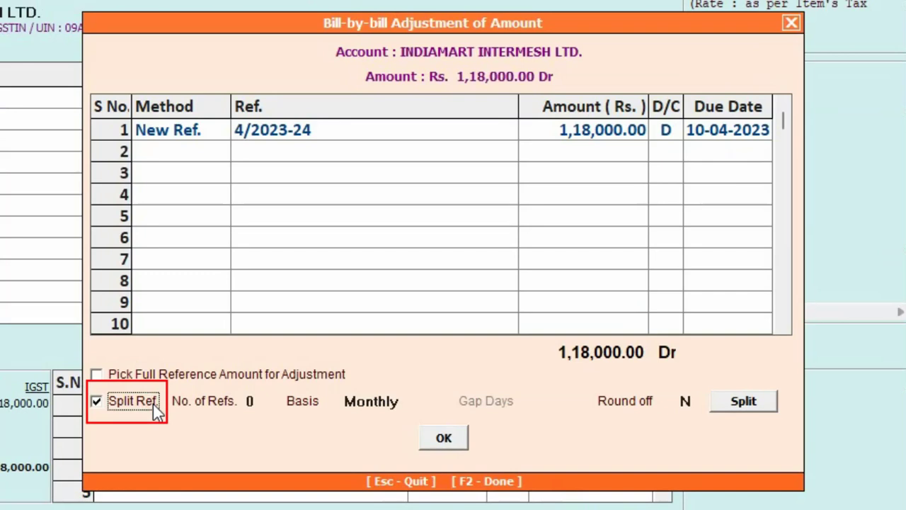
left_click(261, 401)
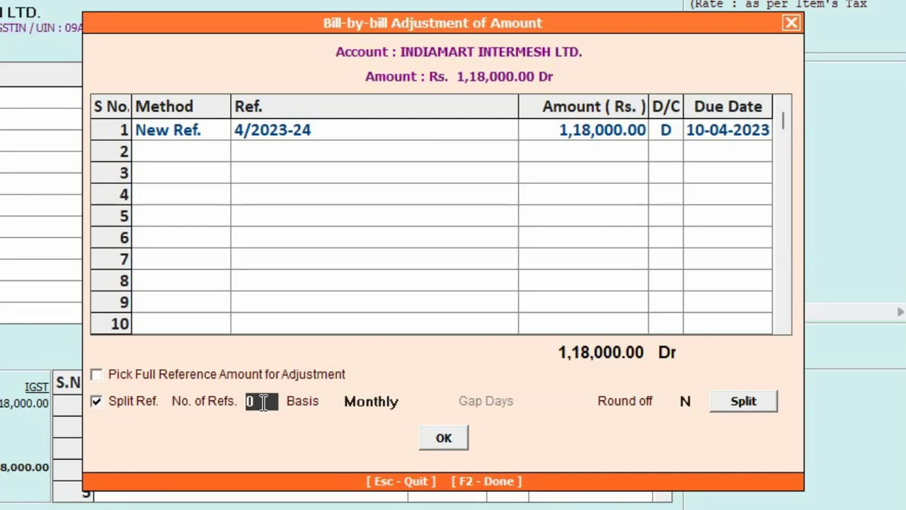
type("12")
key("Return")
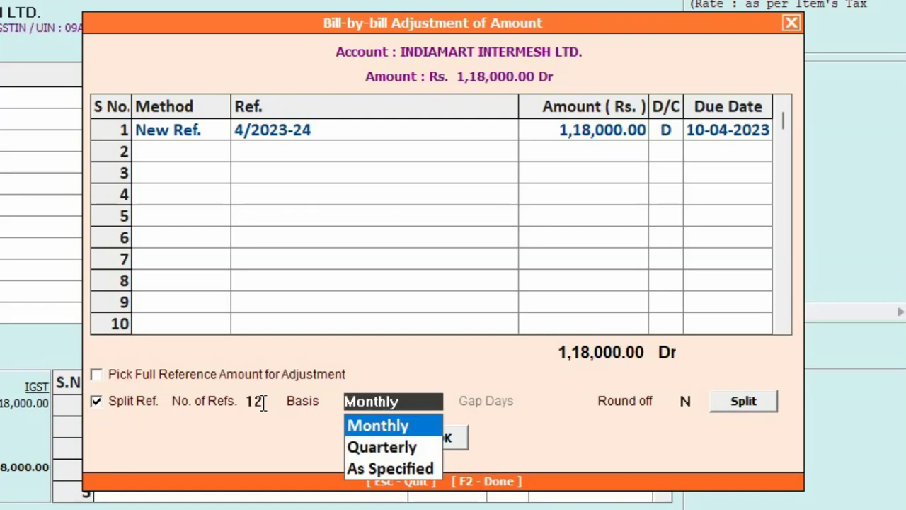
key("y")
key("Down")
key("Down")
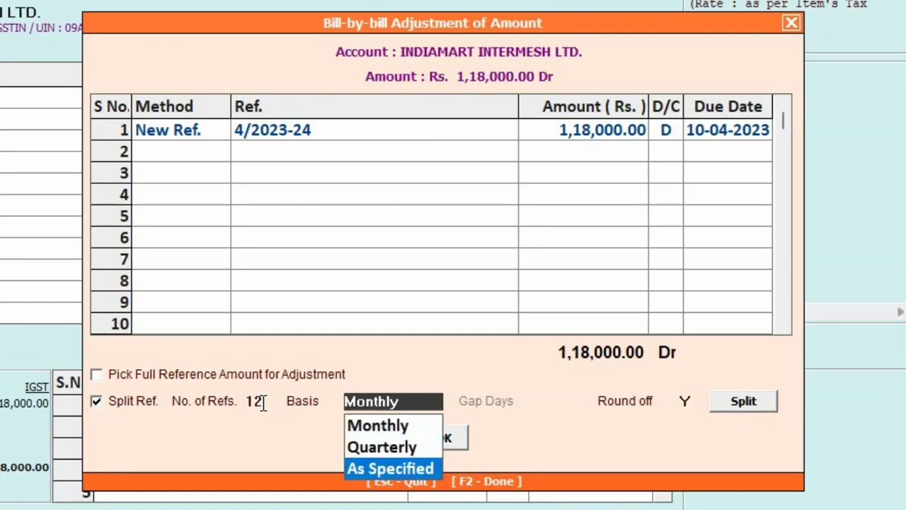
key("Up")
key("Up")
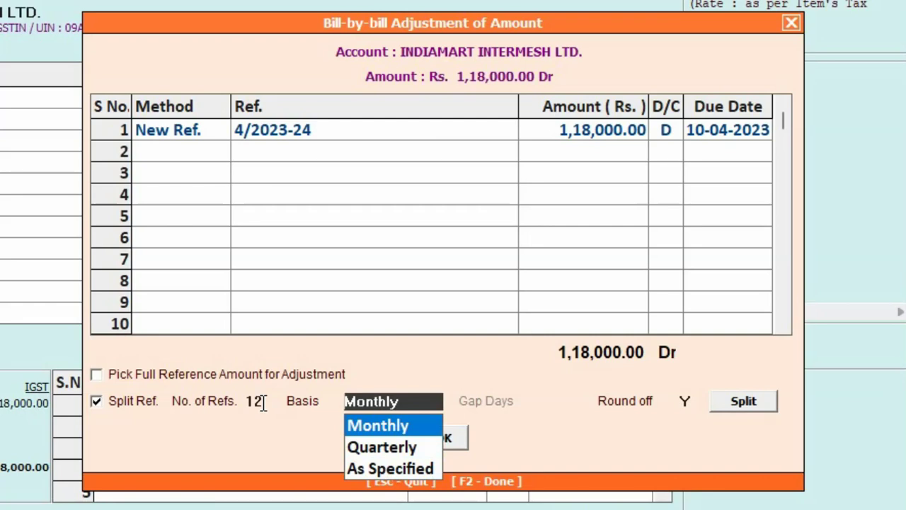
key("Return")
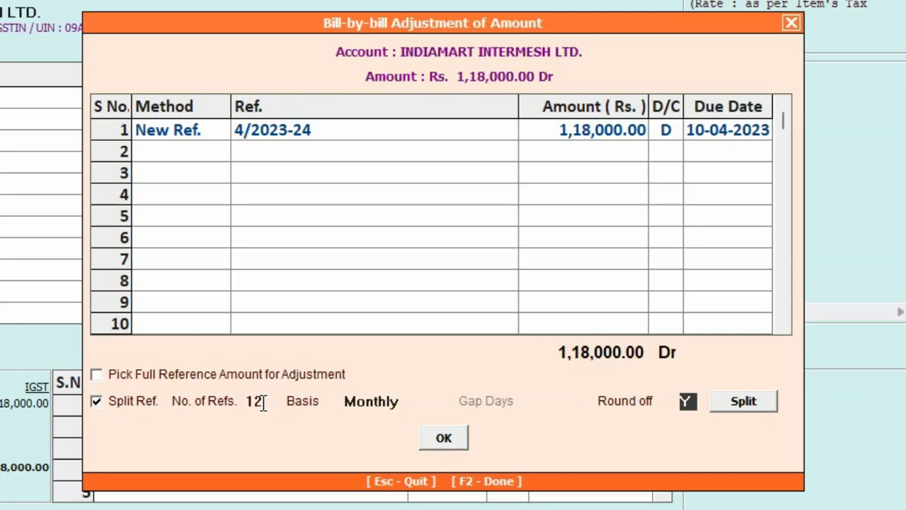
Split 1,18,000 into 12 monthly references due 10-04-2023 to 10-03-2024 and review them.
key("Return")
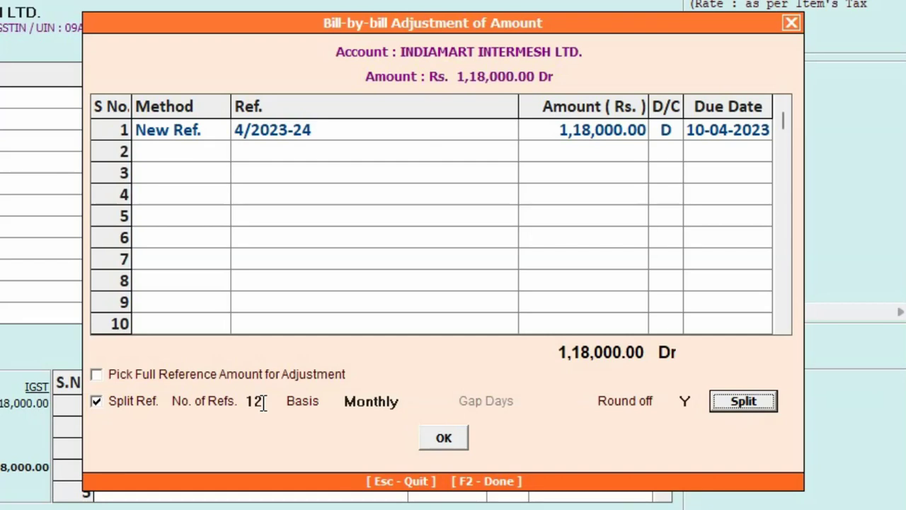
key("Return")
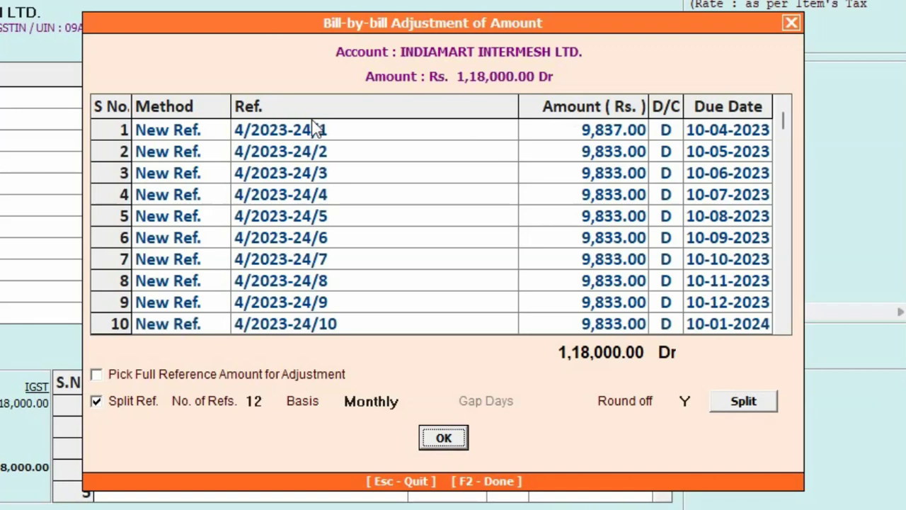
left_click(150, 137)
key("Down")
key("Down")
key("Down")
key("Down")
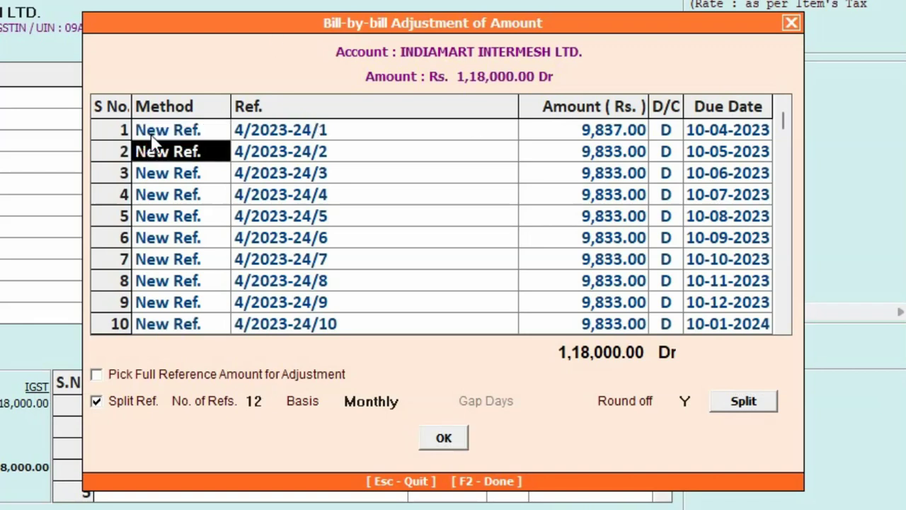
key("Down")
key("Down")
key("Down")
key("Down")
key("Down")
key("Down")
key("Down")
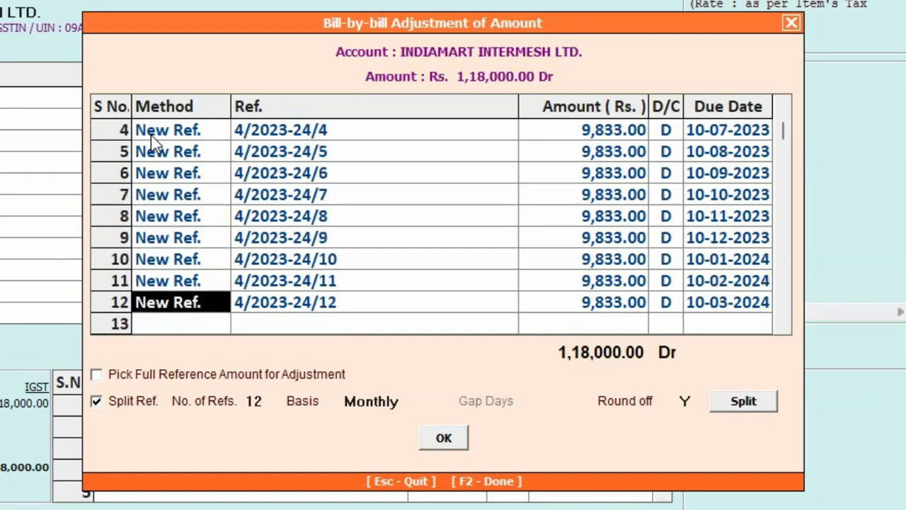
Reset Split Ref. and set 4 references, Quarterly basis and round-off Y.
left_click(134, 402)
left_click(136, 404)
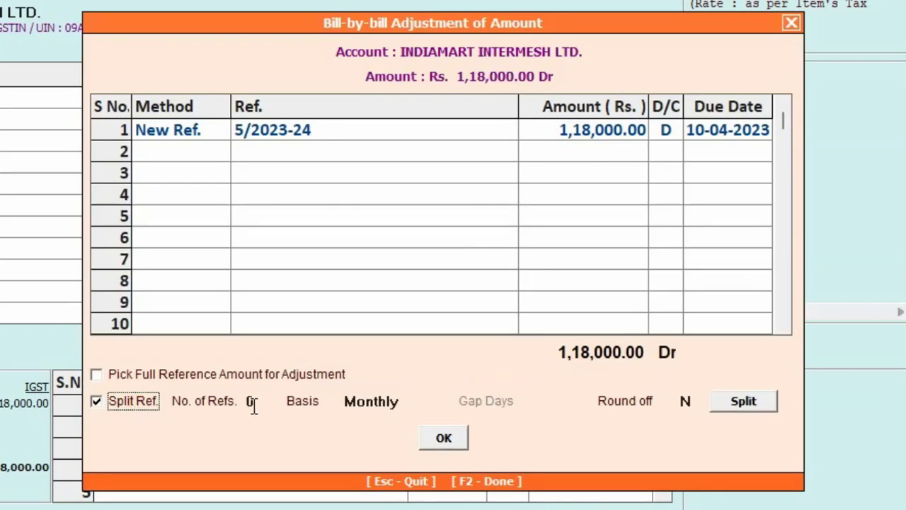
type("4")
key("Return")
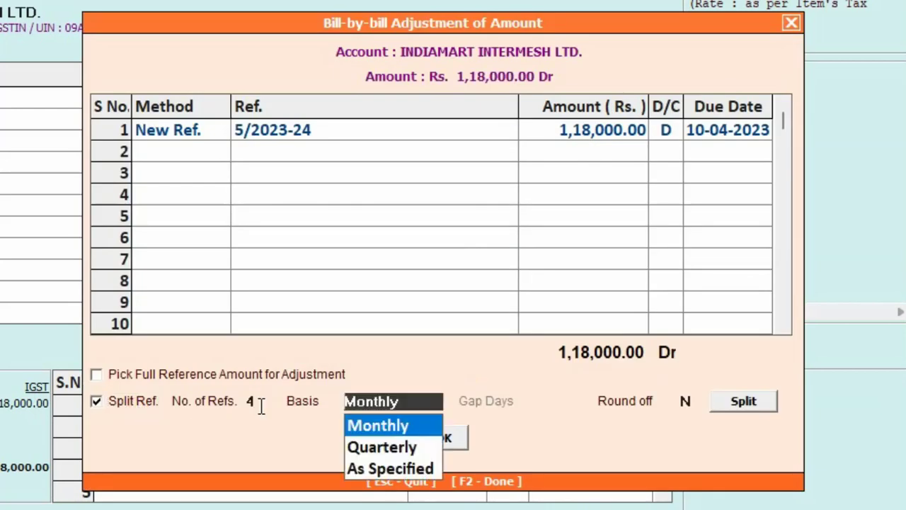
key("Down")
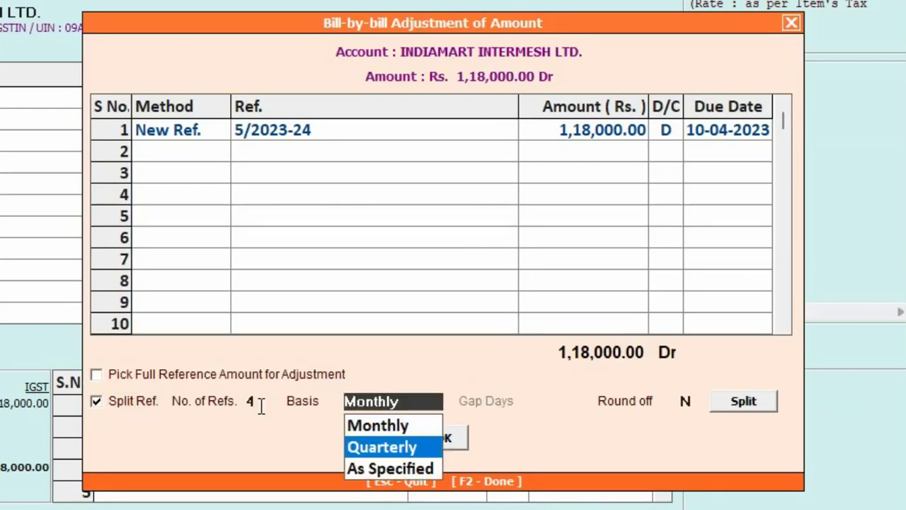
key("Return")
type("Y")
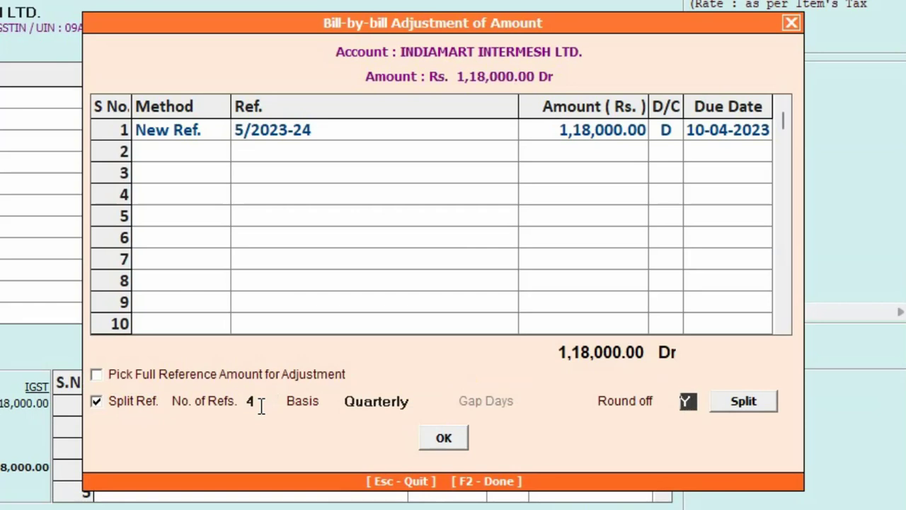
key("Return")
key("Return")
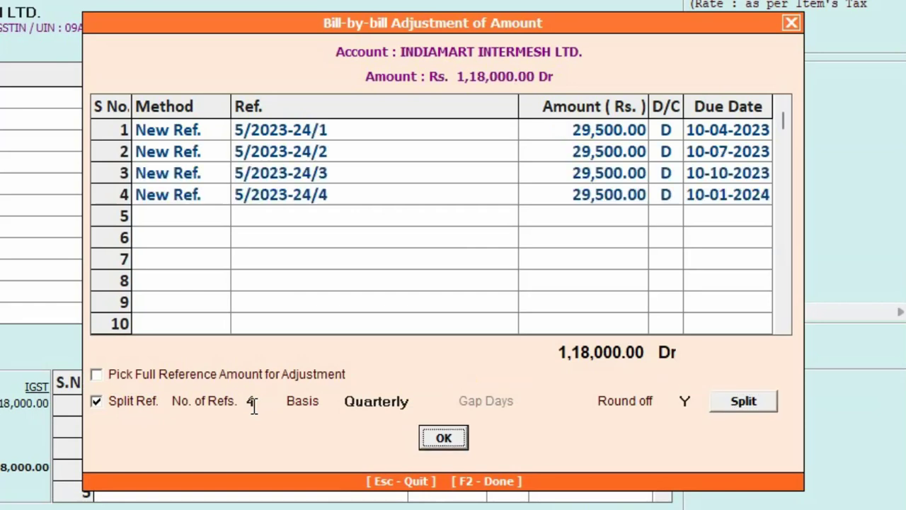
Split into four 29,500.00 references due 10-04-2023 through 10-01-2024 and mark the rows.
left_click(161, 137)
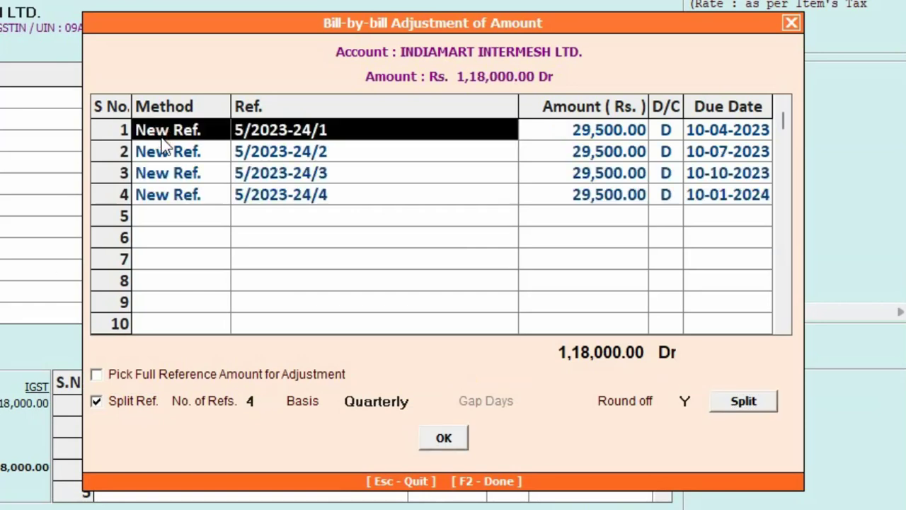
key("shift+Down")
key("shift+Down")
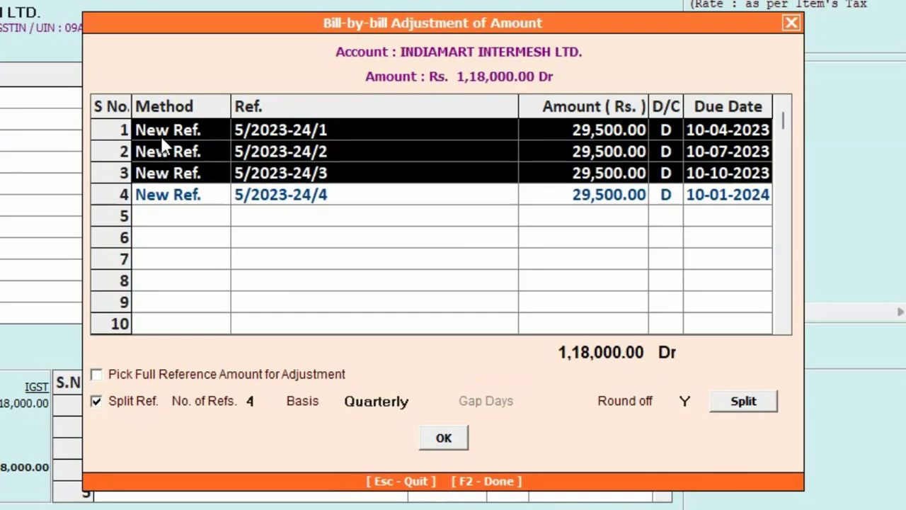
key("shift+Down")
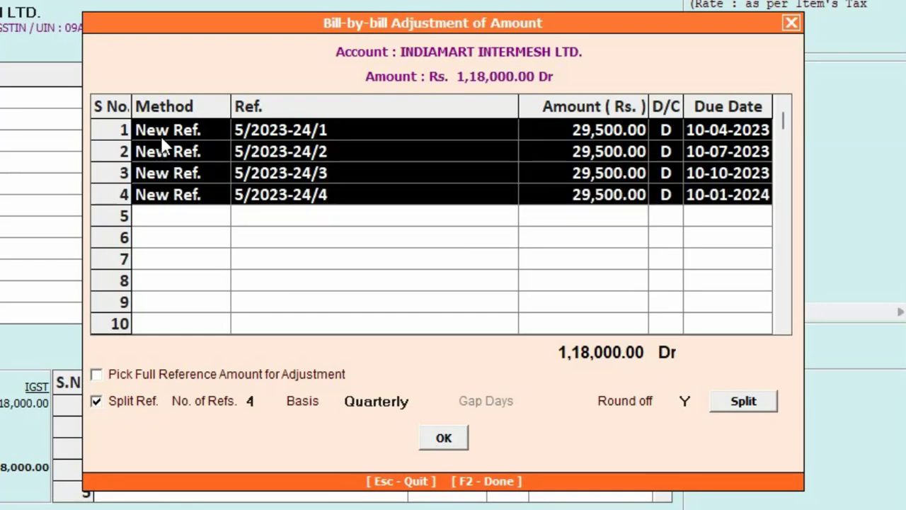
Reset Split Ref. and set 10 references, As Specified basis, 20 gap days and round-off Y.
left_click(144, 408)
left_click(144, 408)
left_click(244, 411)
type("10")
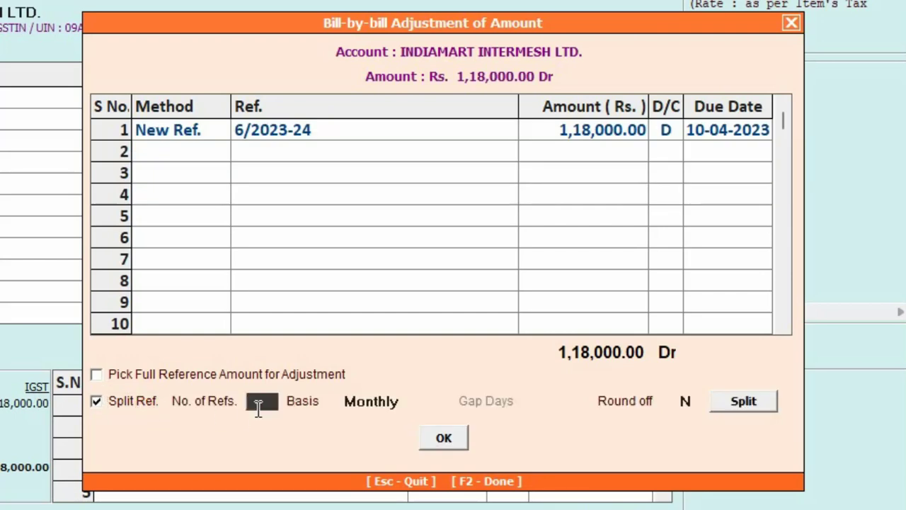
key("Return")
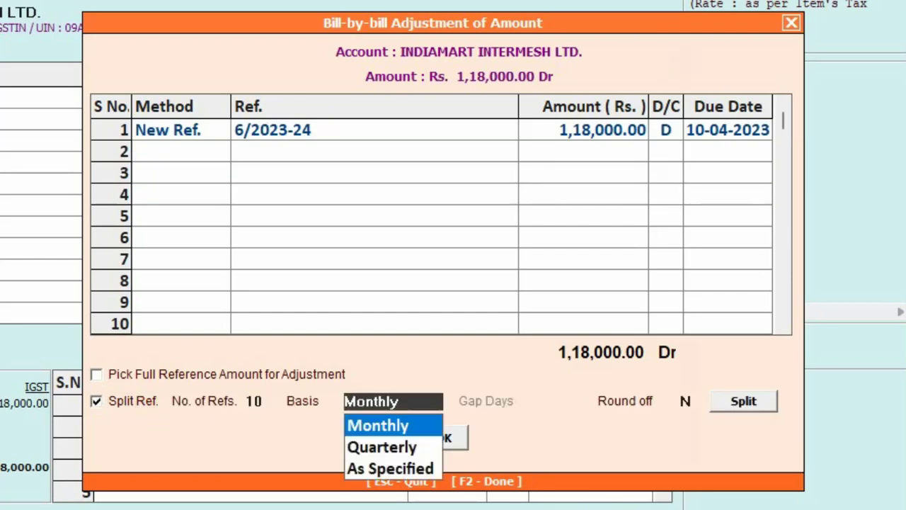
key("Down")
key("Down")
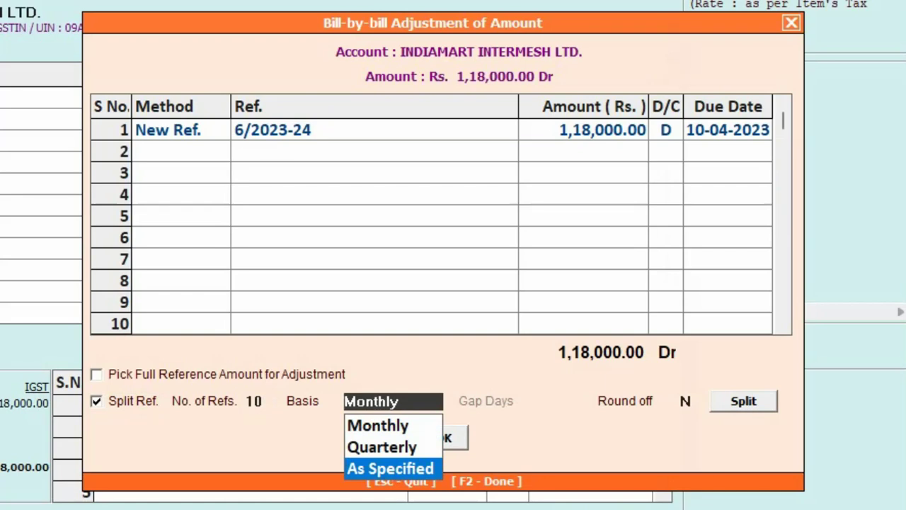
key("Return")
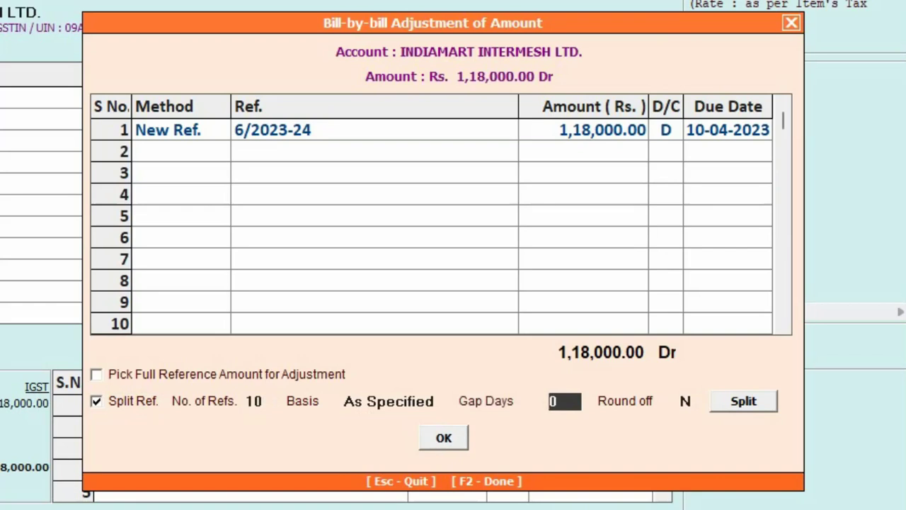
type("20")
key("Return")
type("y")
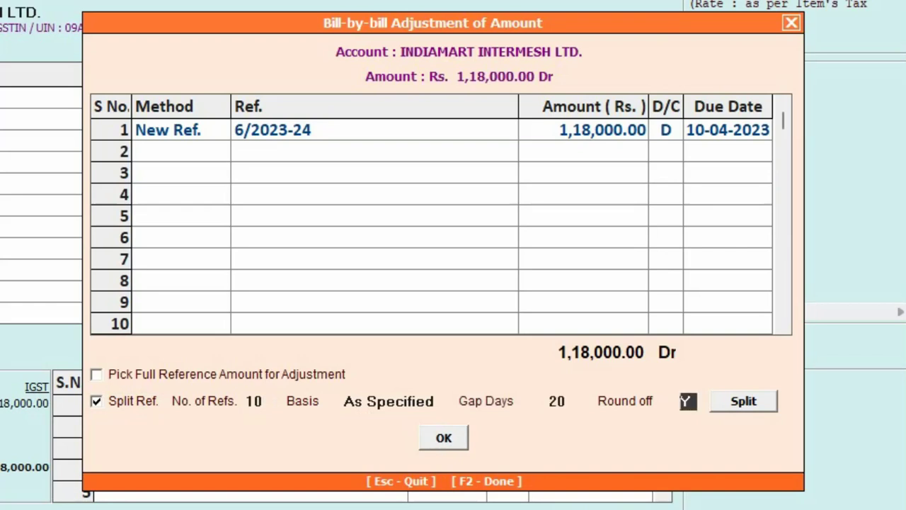
key("Return")
key("Return")
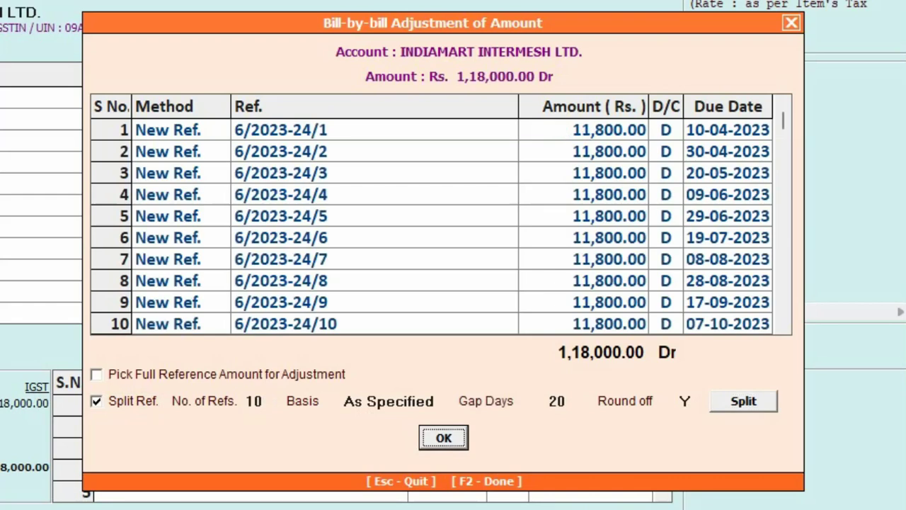
Review the ten 11,800.00 references due 10-04-2023 through 07-10-2023, marking the rows.
left_click(172, 138)
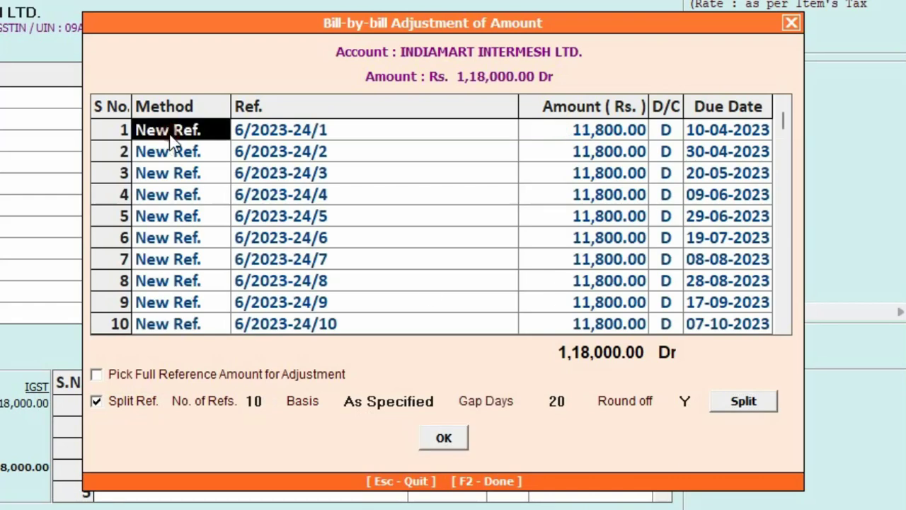
key("shift+space")
key("shift+Down")
key("shift+Down")
key("shift+Down")
key("shift+Down")
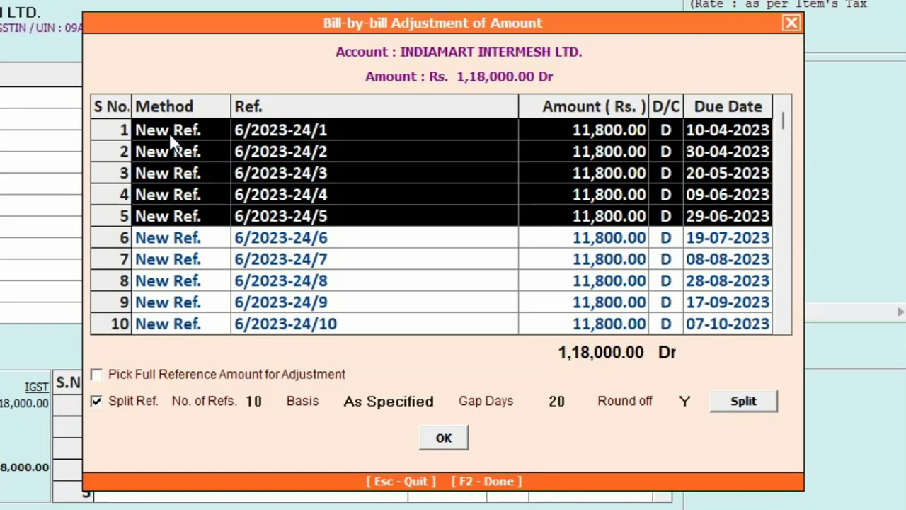
key("shift+Down")
key("shift+Down")
key("shift+Down")
key("shift+Down")
key("shift+Down")
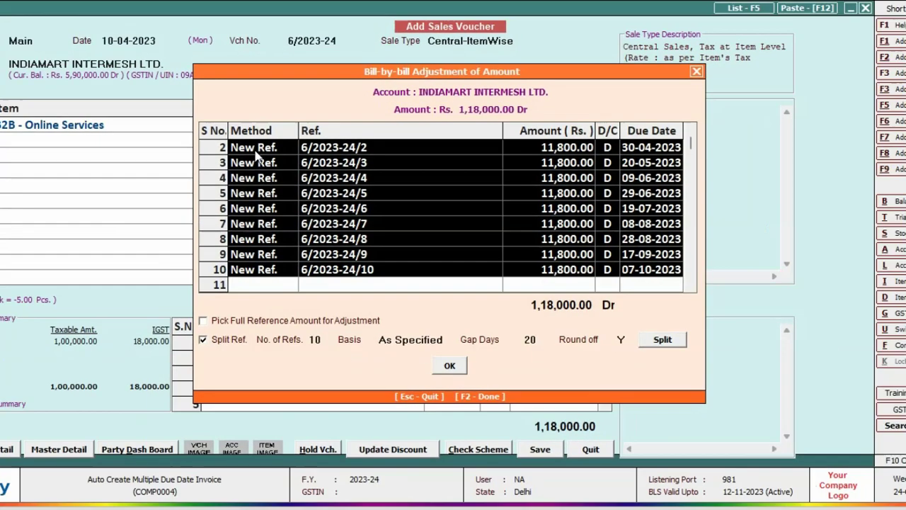
Leave the sales voucher and return to the Busy main menu bar.
scroll(720, 170, "down", 2)
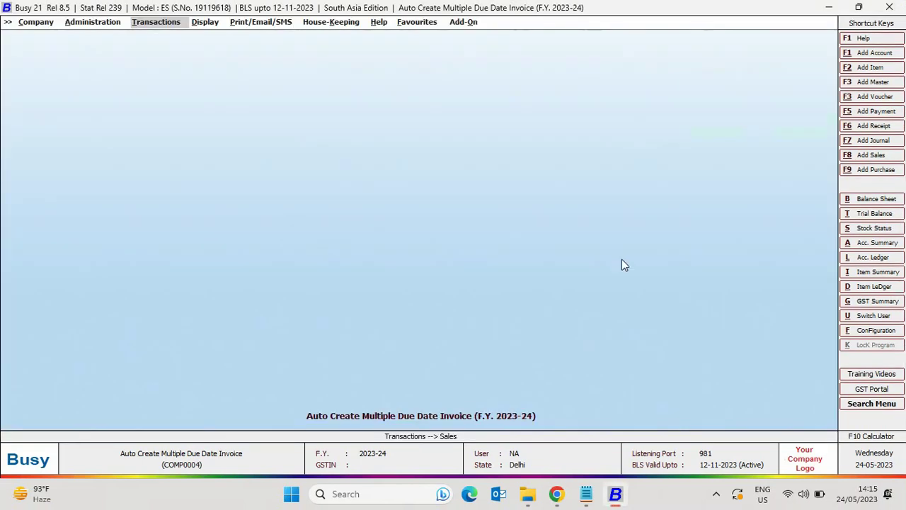
key("Right")
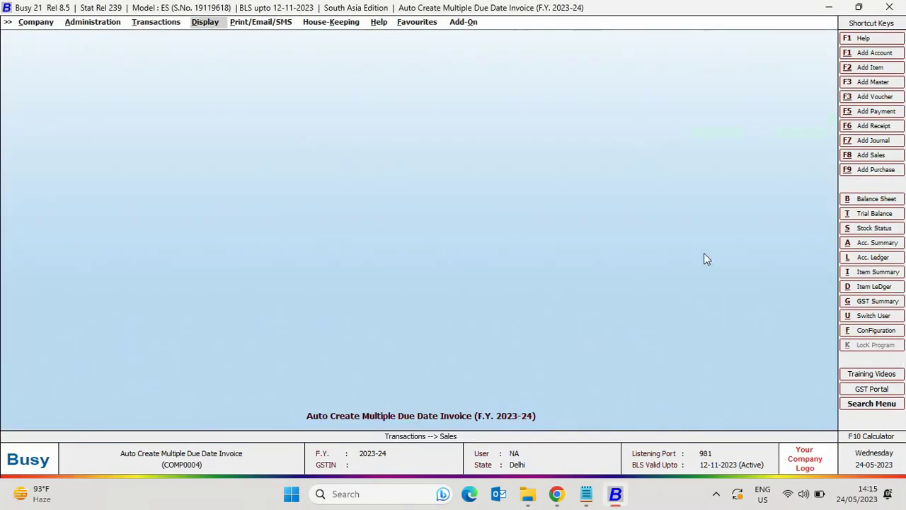
key("Left")
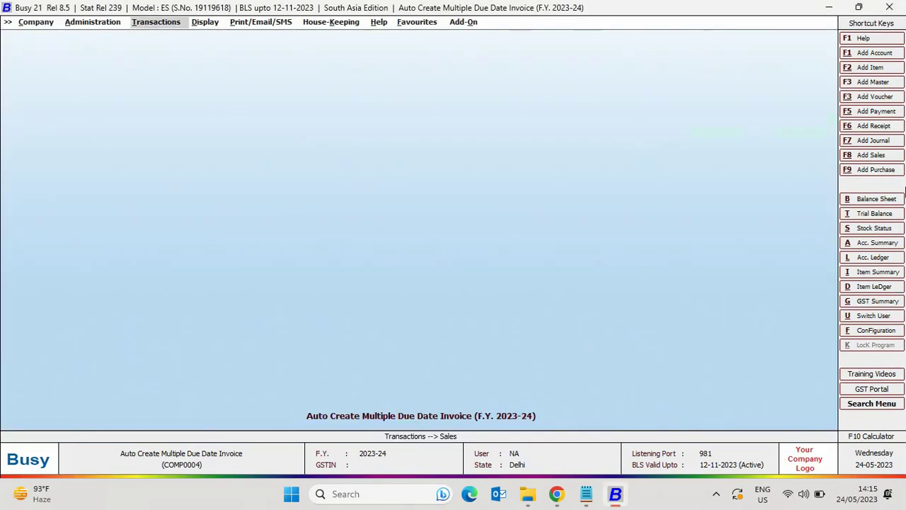